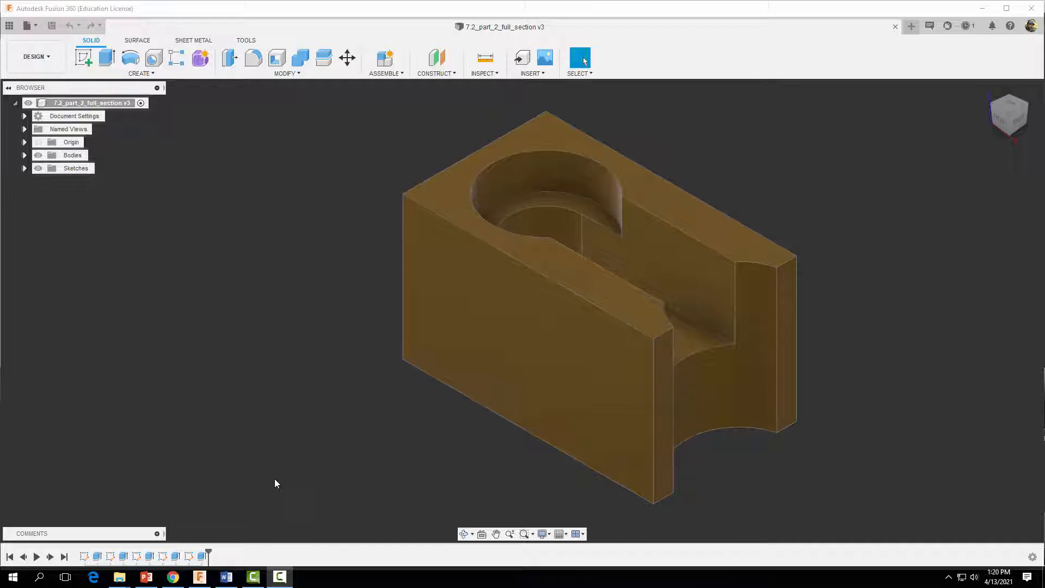
# Create a new drawing from the design, using sheet size A (11in x 8.5in).
pyautogui.click(33, 60)
pyautogui.moveTo(48, 197)
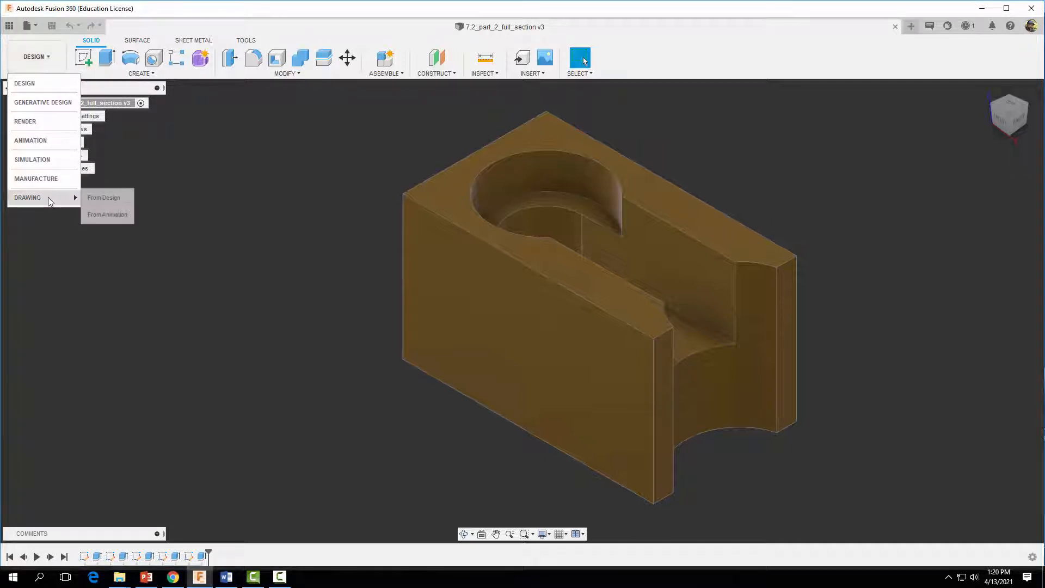
pyautogui.click(102, 198)
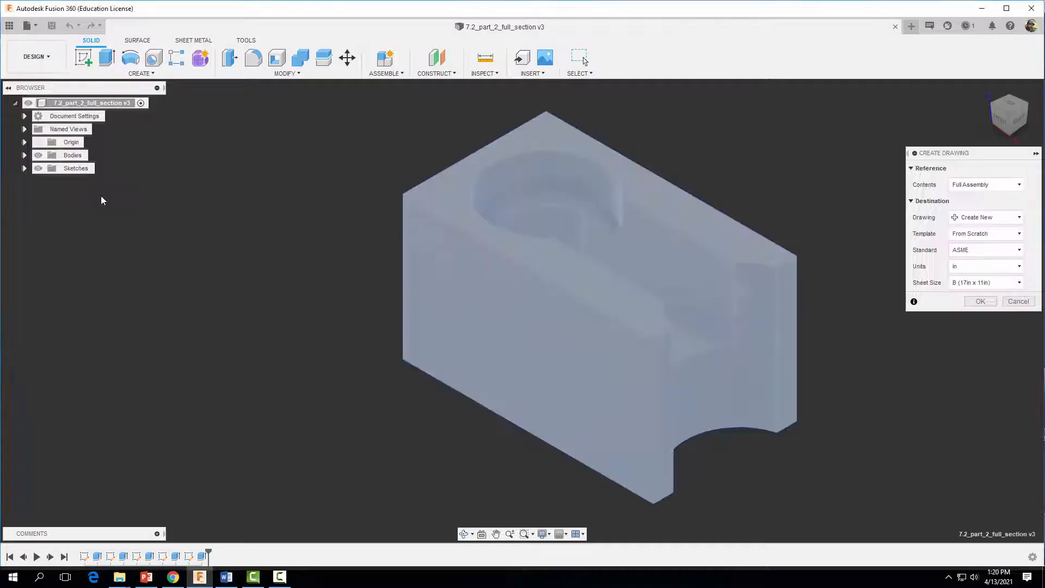
pyautogui.click(977, 283)
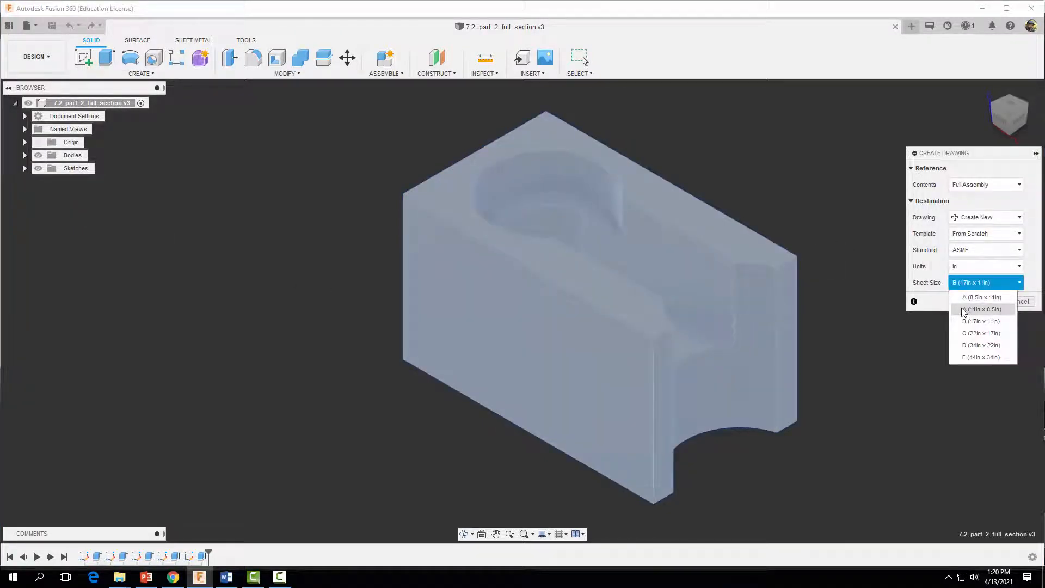
pyautogui.click(974, 309)
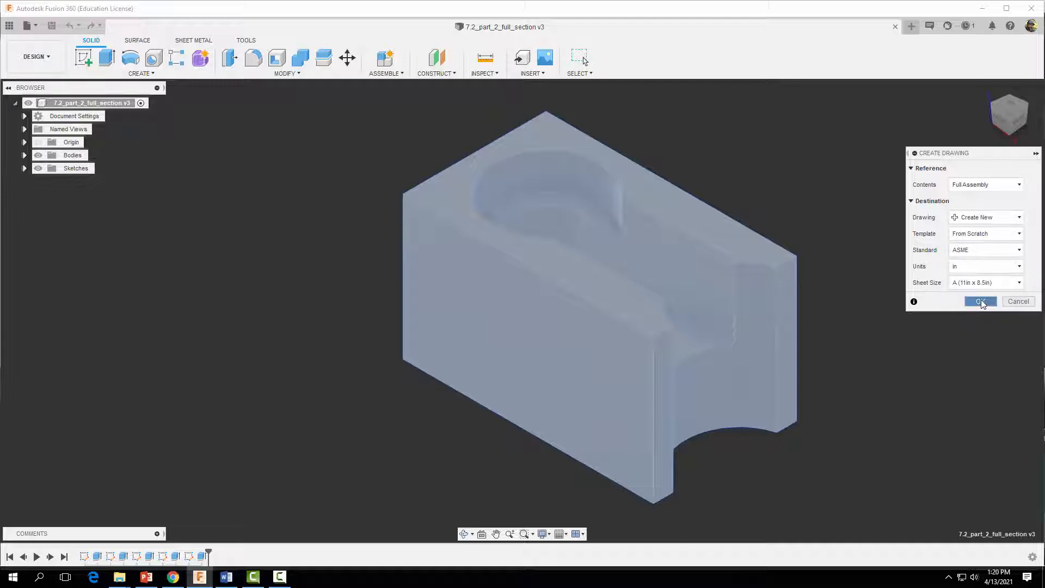
pyautogui.click(983, 302)
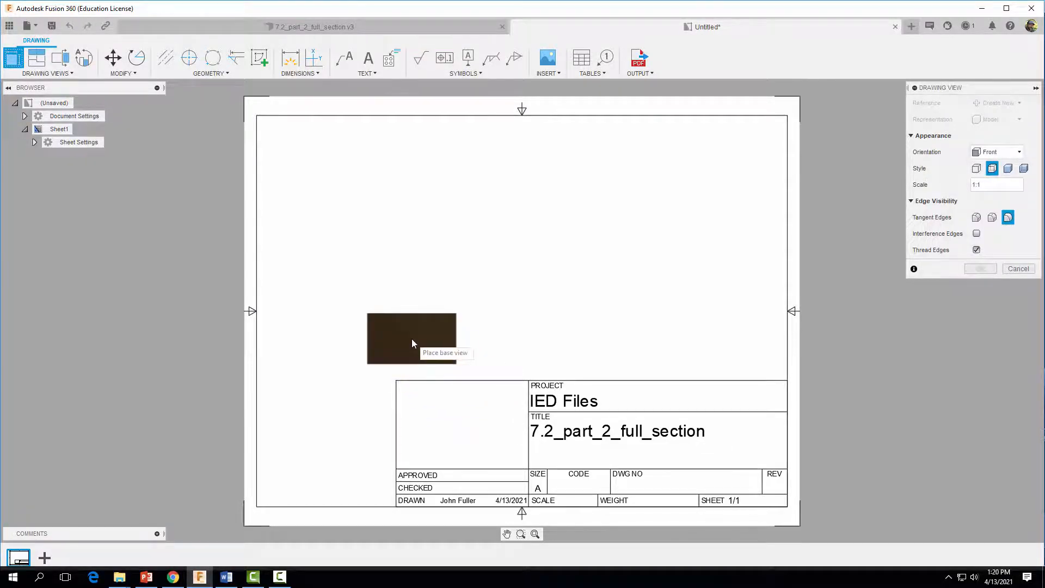
# Place a Top base view at 1.5:1 scale in the sheet's upper-left area, showing visible edges only.
pyautogui.click(993, 154)
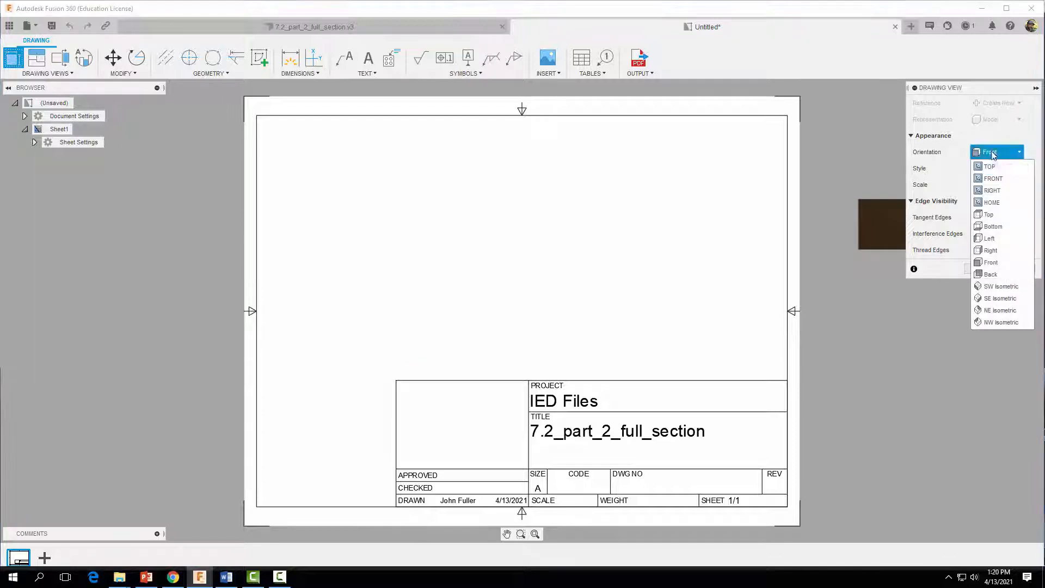
pyautogui.click(989, 215)
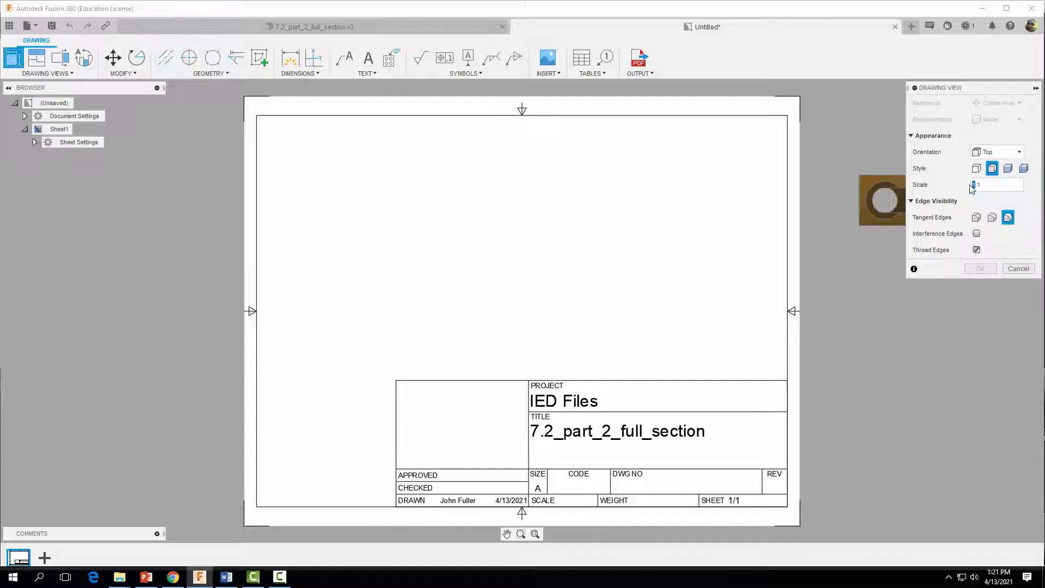
pyautogui.write('2')
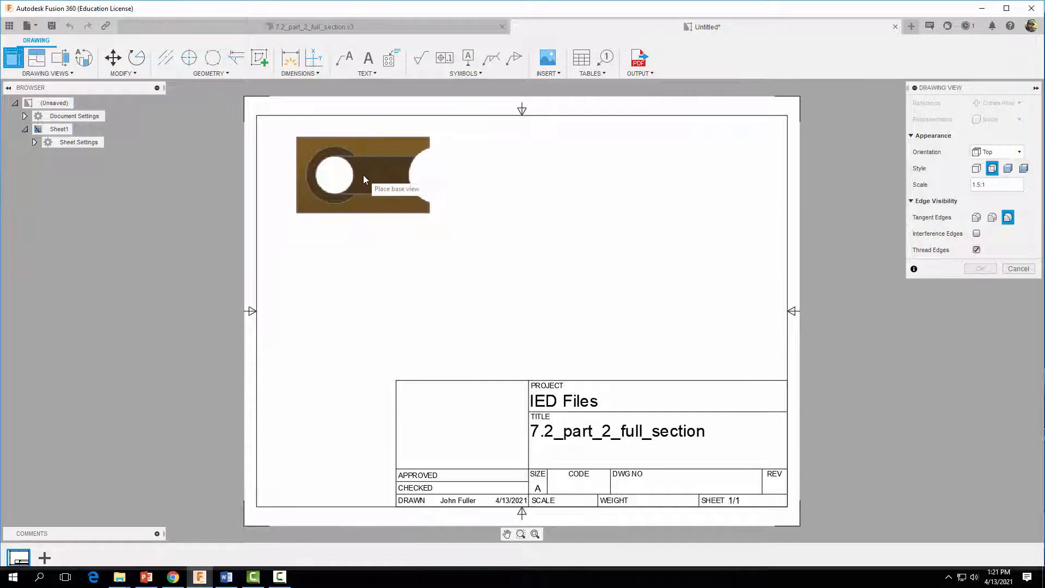
pyautogui.click(390, 192)
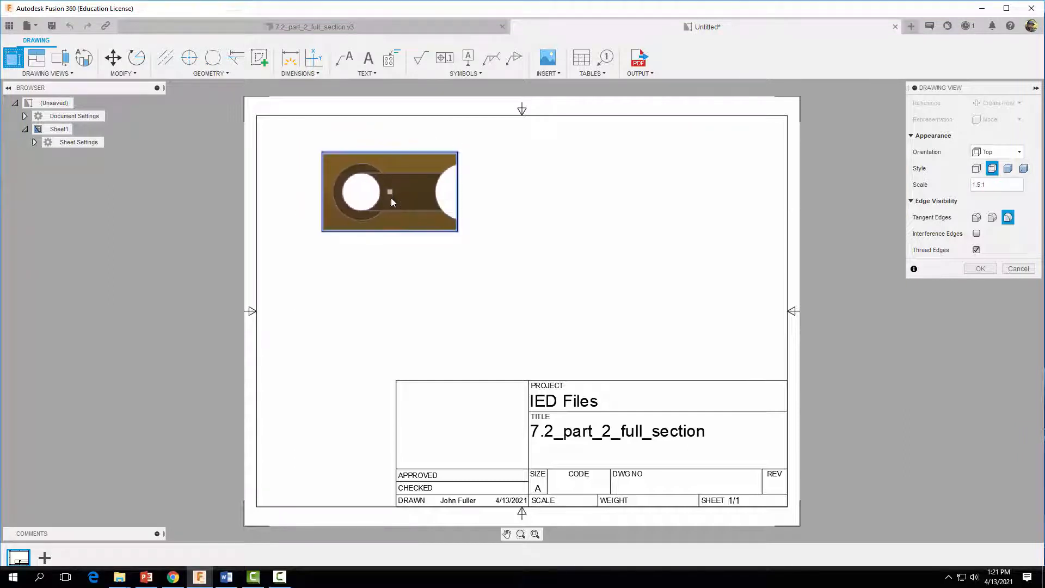
pyautogui.click(977, 170)
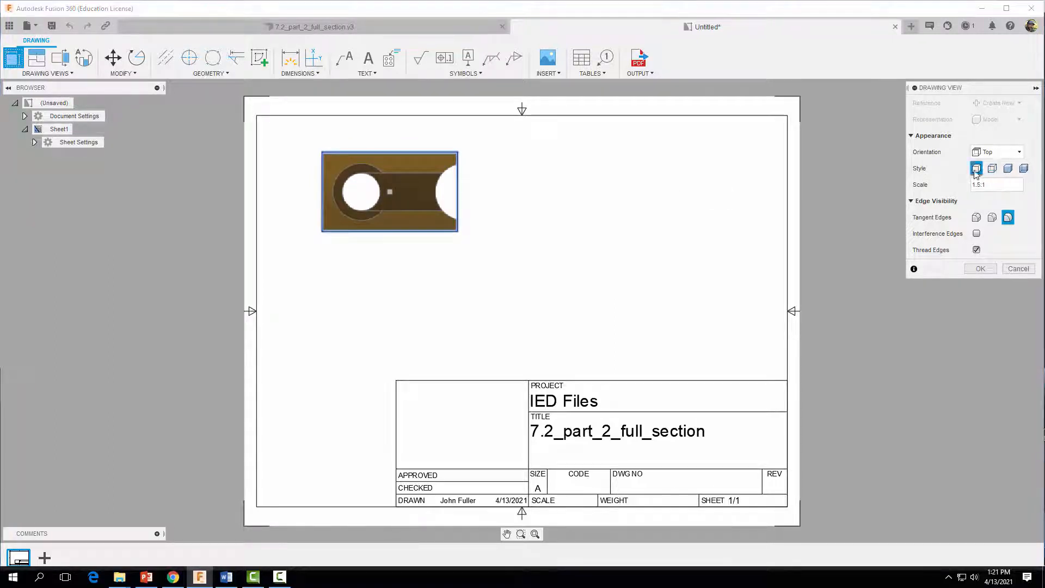
pyautogui.click(979, 268)
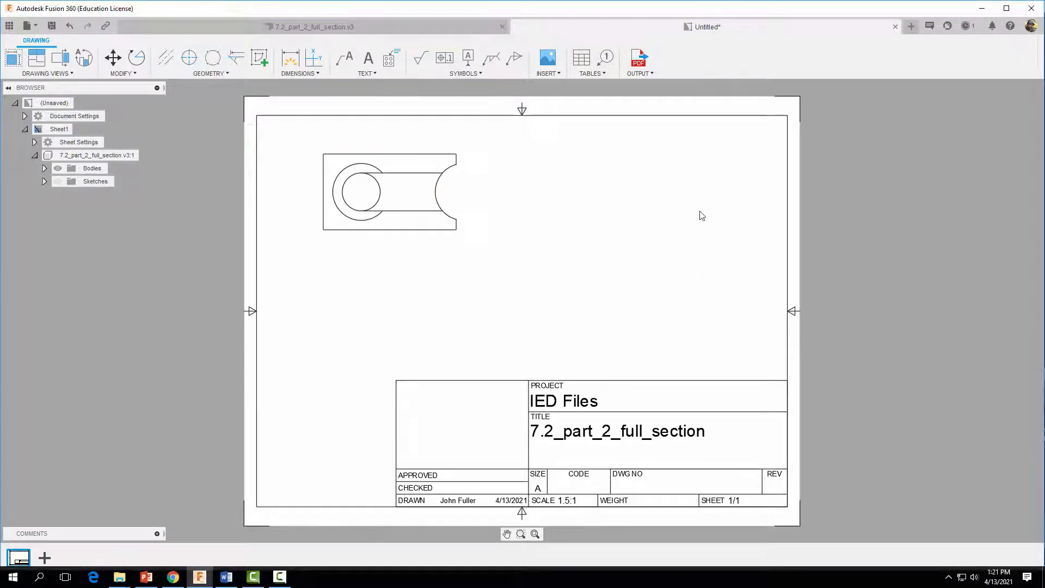
# Add a shaded base view in HOME orientation at 1.5:1 scale in the sheet's upper-right area.
pyautogui.click(14, 59)
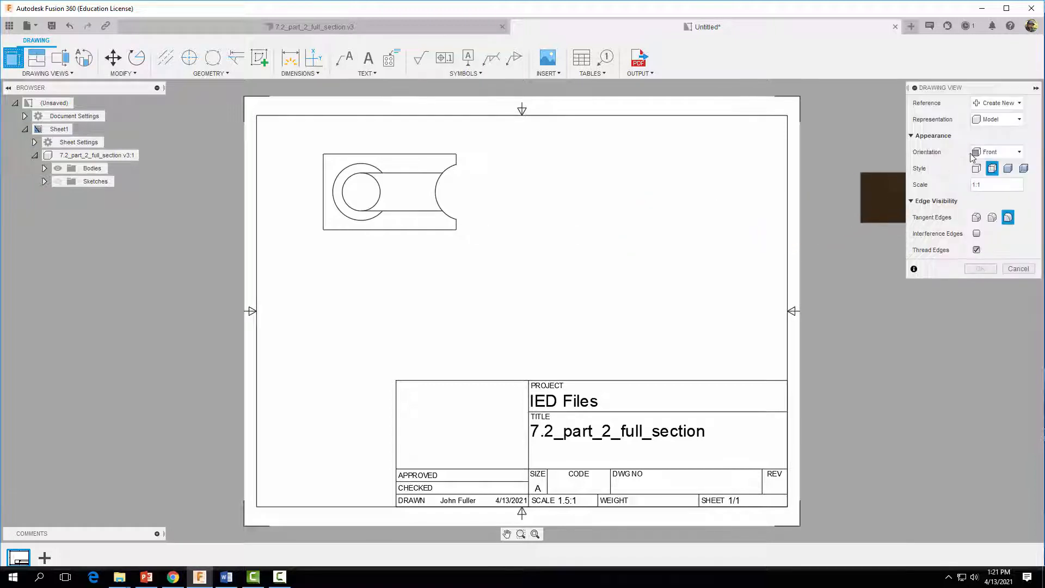
pyautogui.click(974, 153)
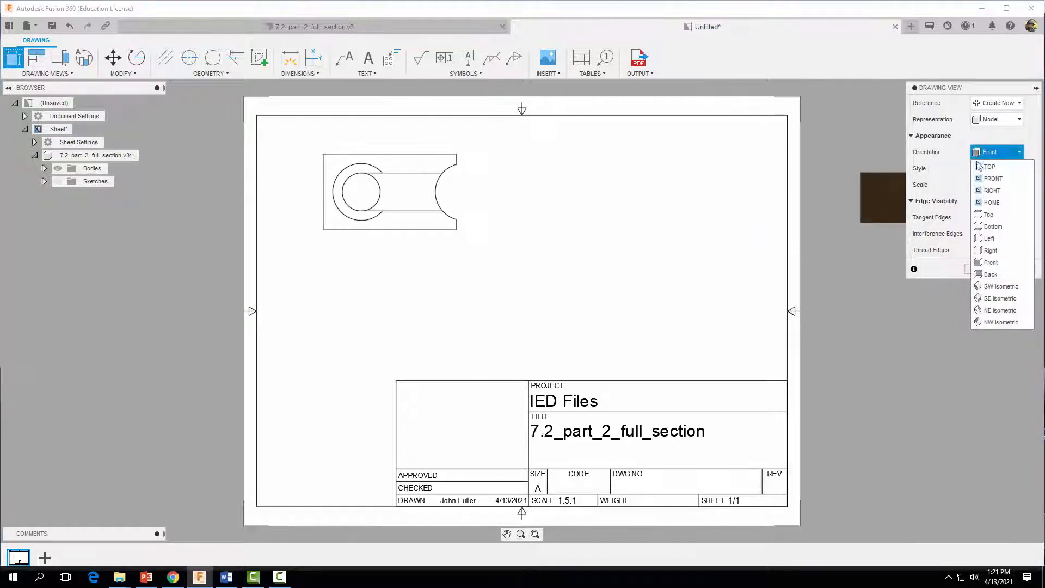
pyautogui.click(978, 204)
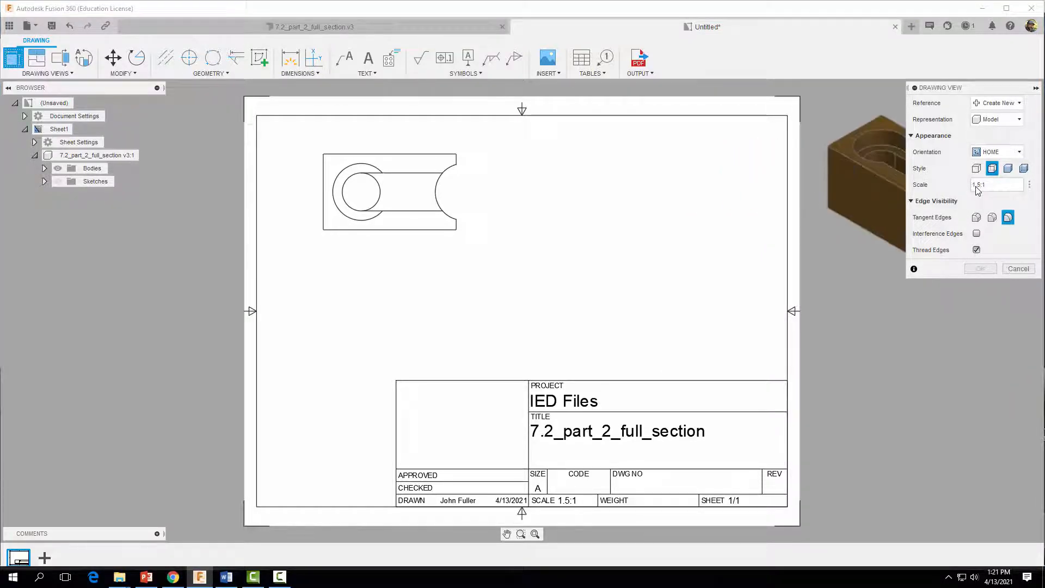
pyautogui.click(1007, 168)
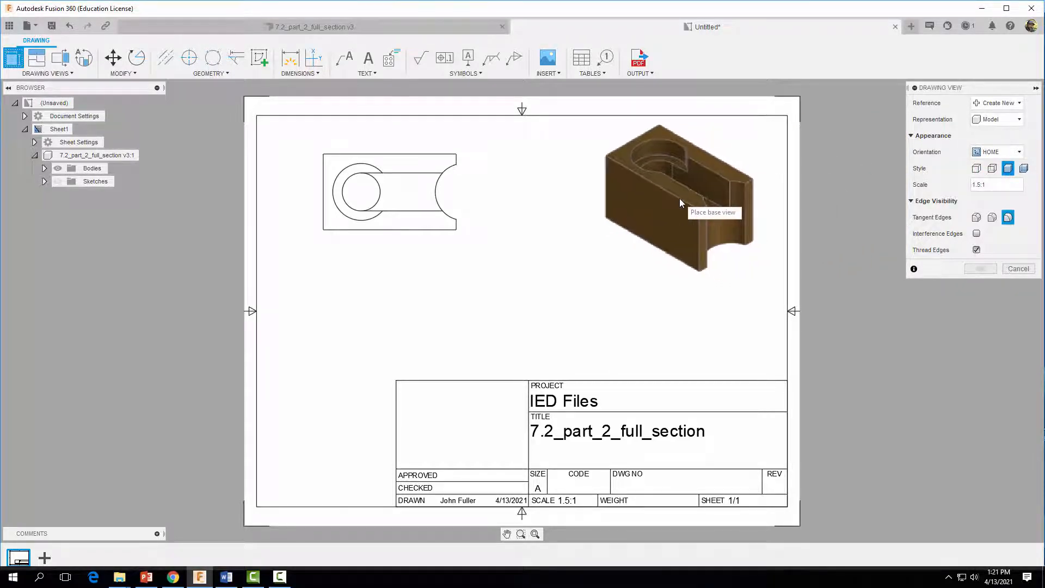
pyautogui.click(679, 197)
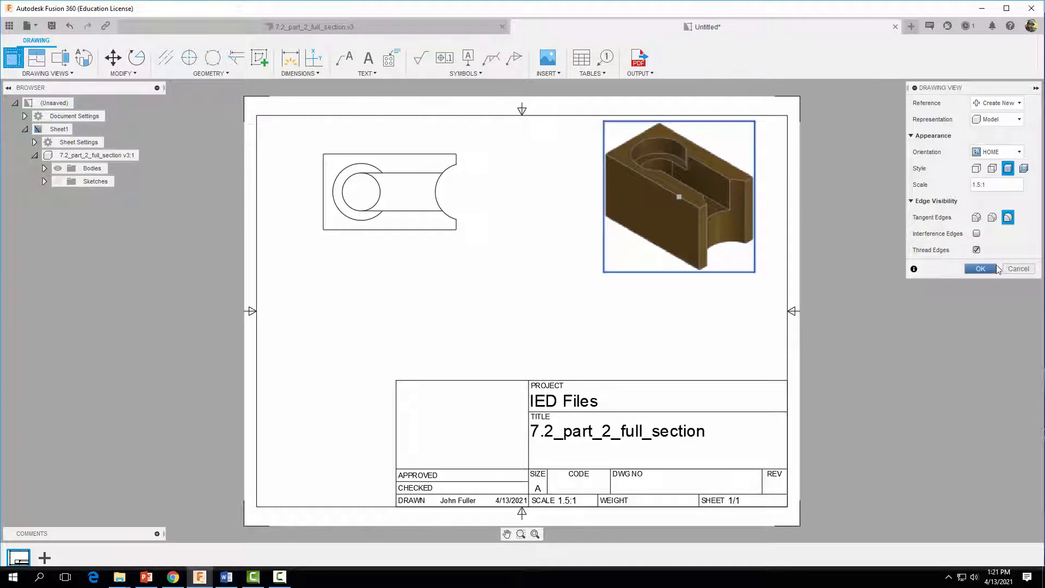
pyautogui.click(980, 269)
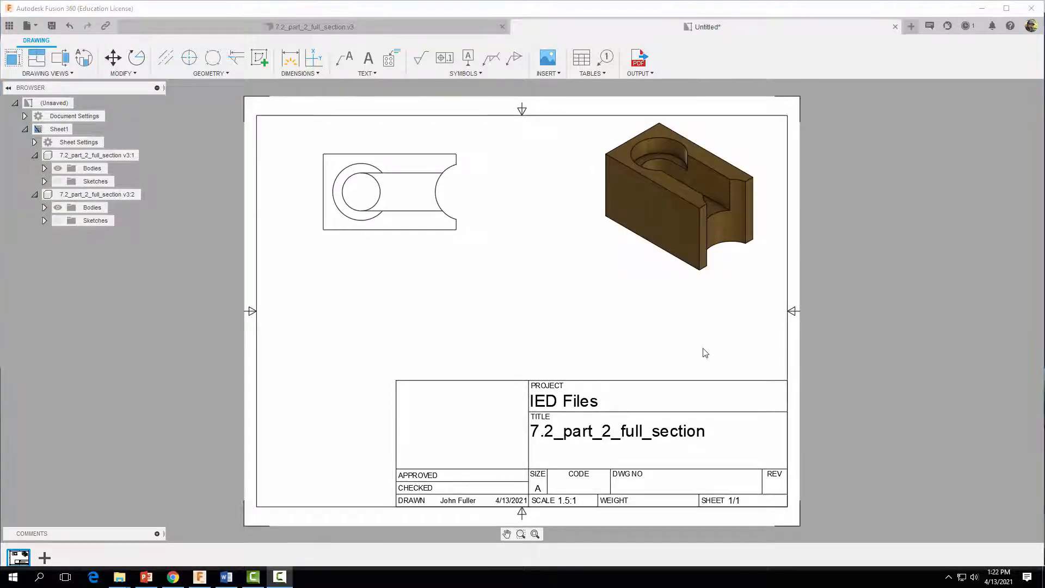
# Add a Right base view at 1.5:1 scale with visible and hidden edges, below the shaded isometric view.
pyautogui.click(12, 57)
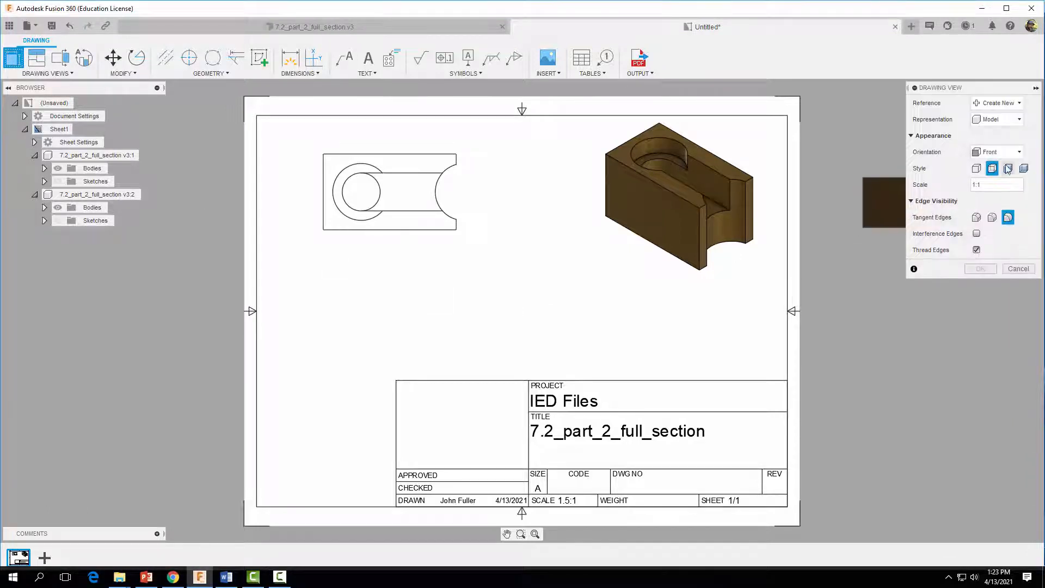
pyautogui.click(993, 153)
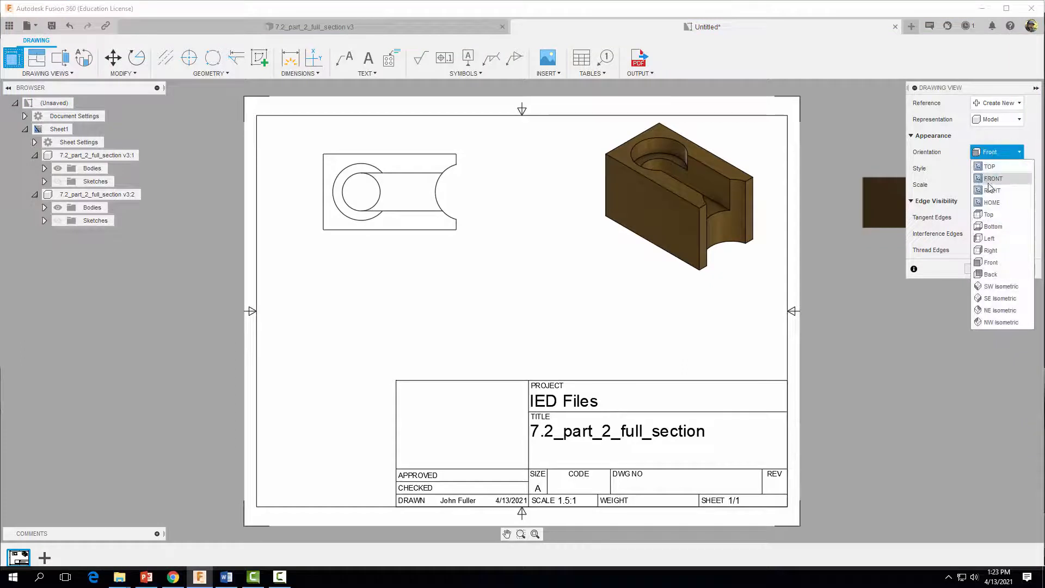
pyautogui.click(990, 250)
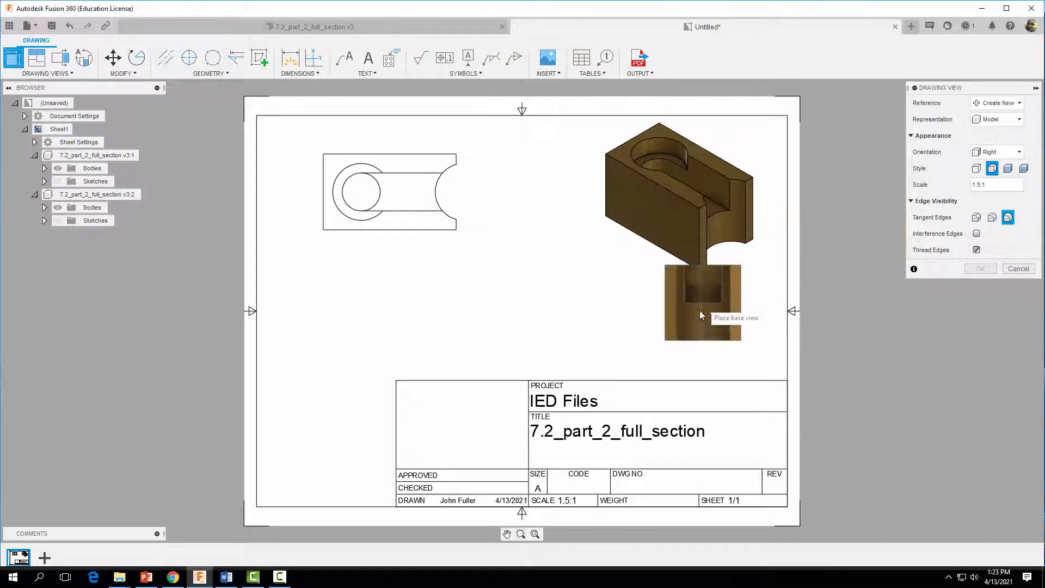
pyautogui.click(677, 328)
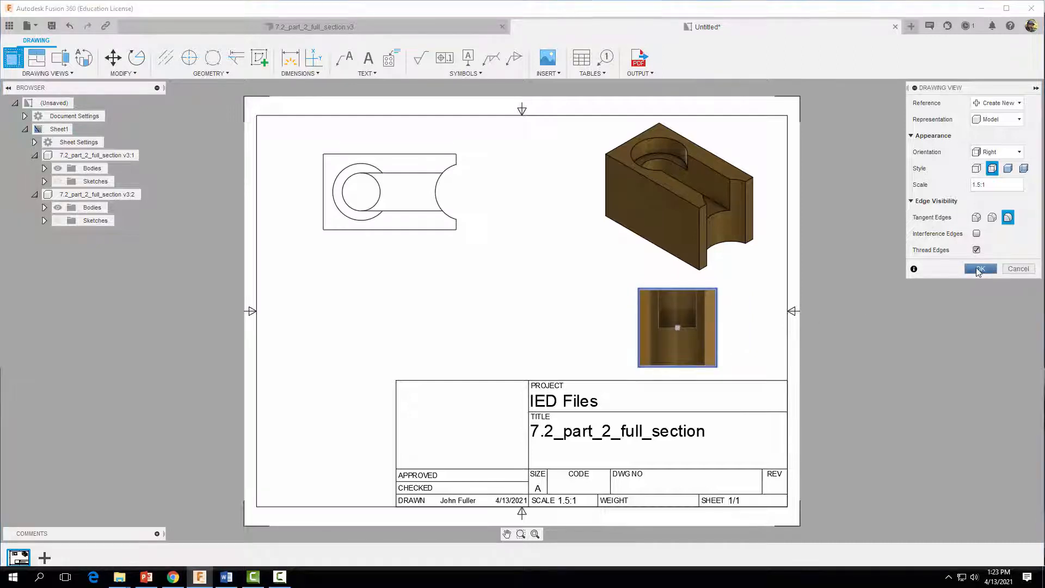
pyautogui.click(979, 269)
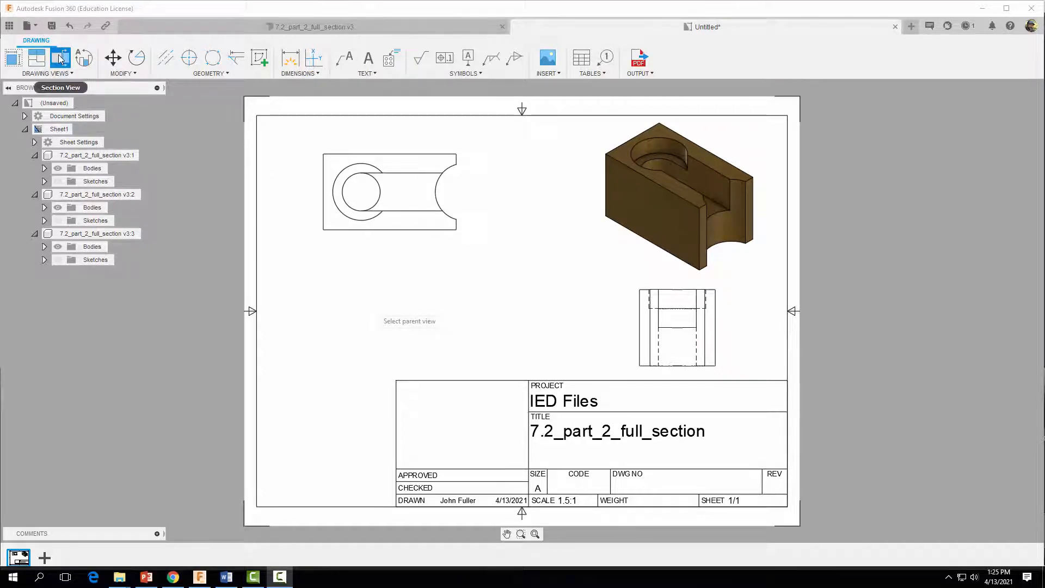
# Create full section view A from the right view with a vertical cutting line through its center, placed below the top view.
pyautogui.click(48, 73)
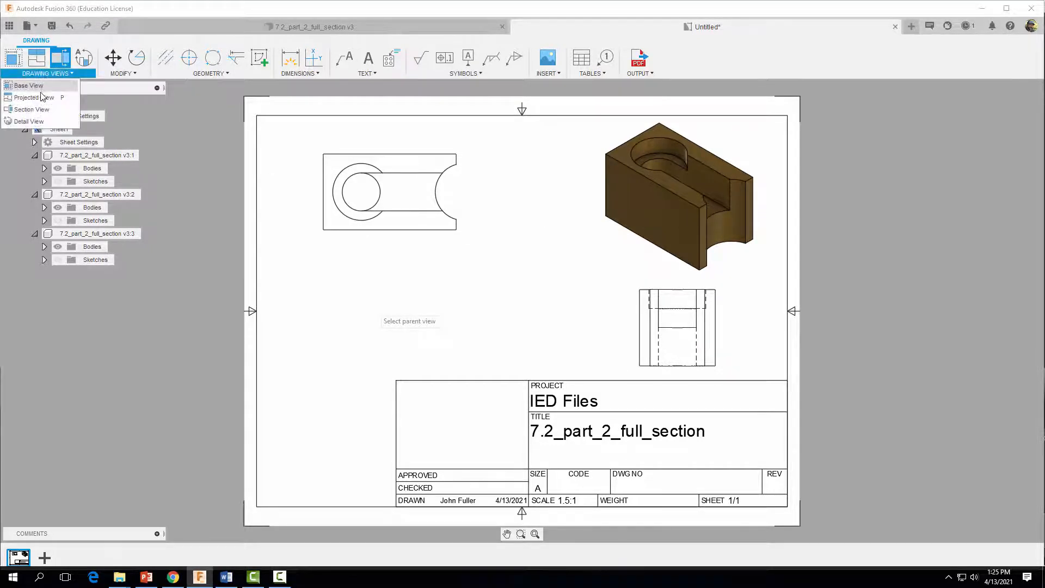
pyautogui.click(38, 110)
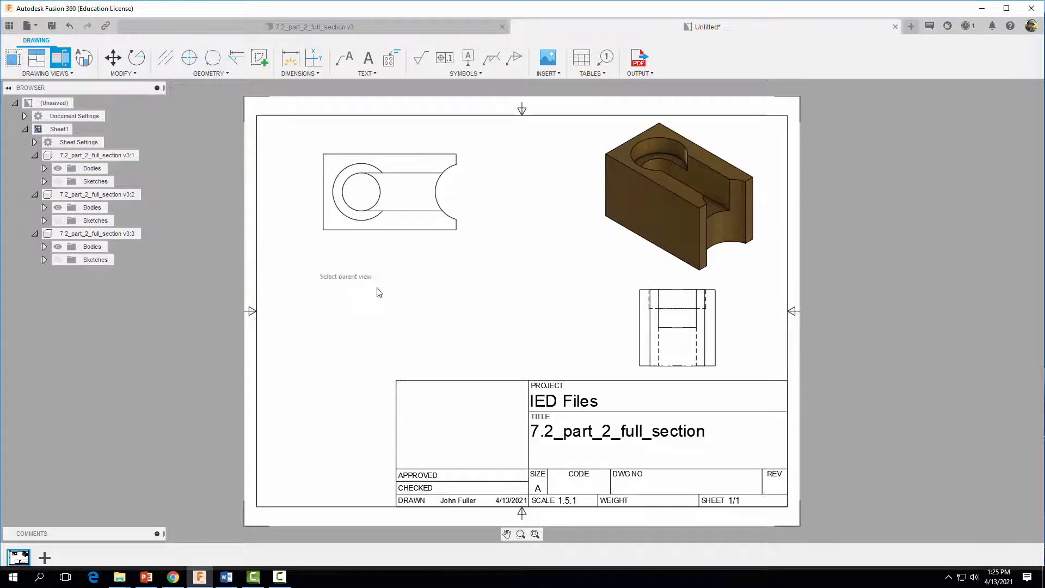
pyautogui.click(676, 326)
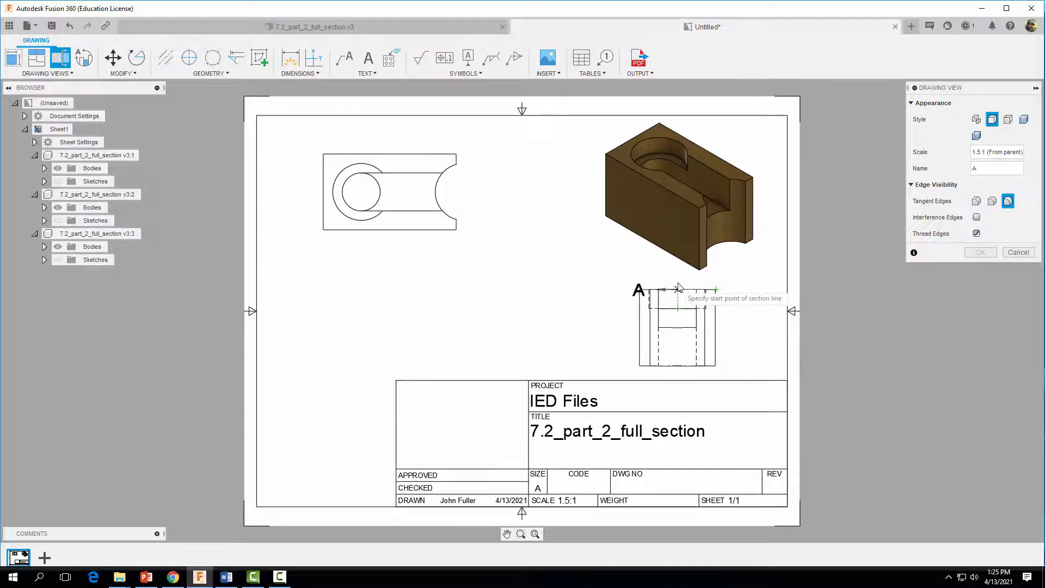
pyautogui.click(677, 281)
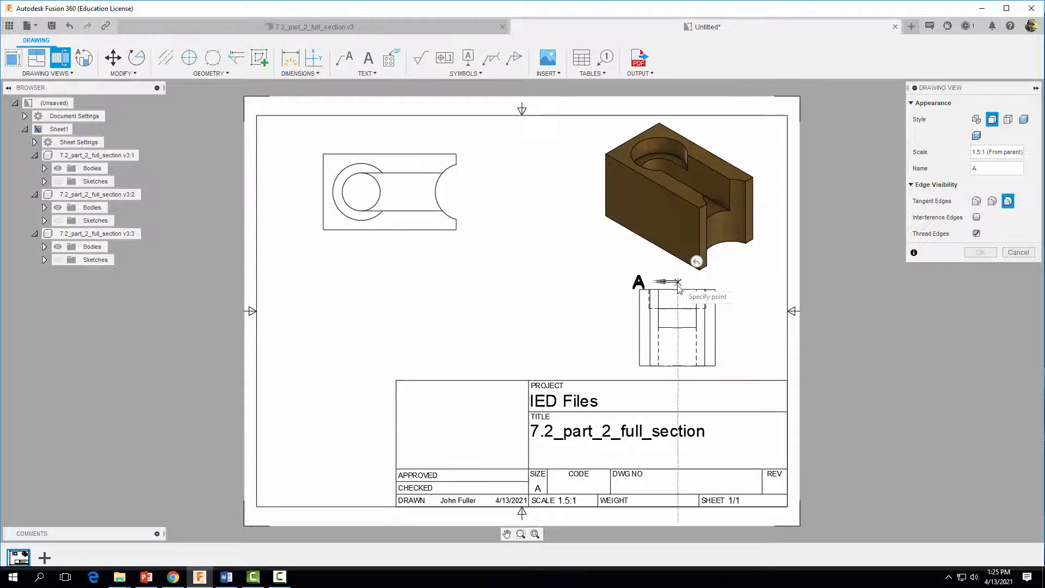
pyautogui.click(678, 370)
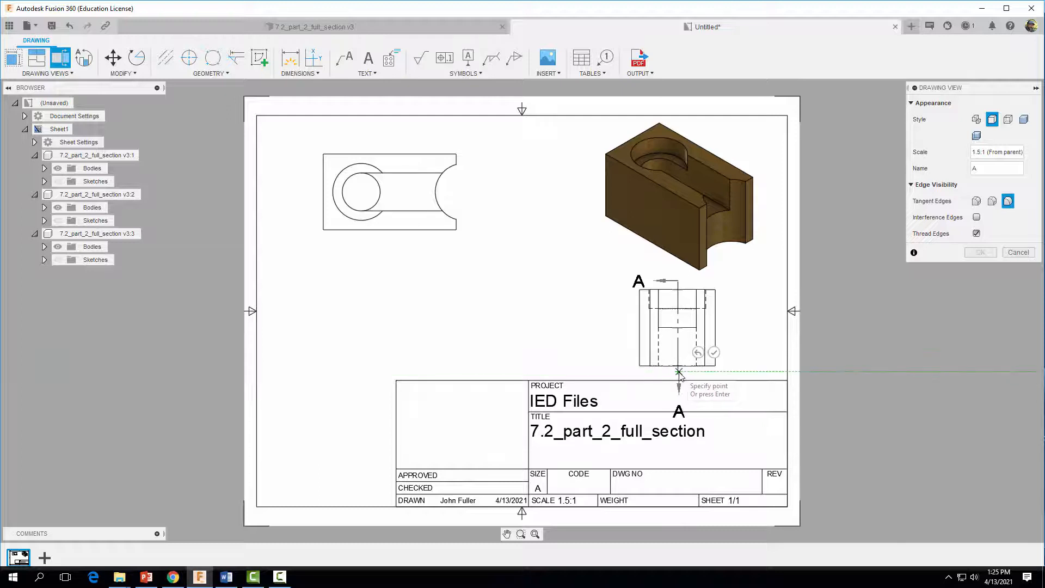
pyautogui.rightClick(679, 375)
pyautogui.click(717, 367)
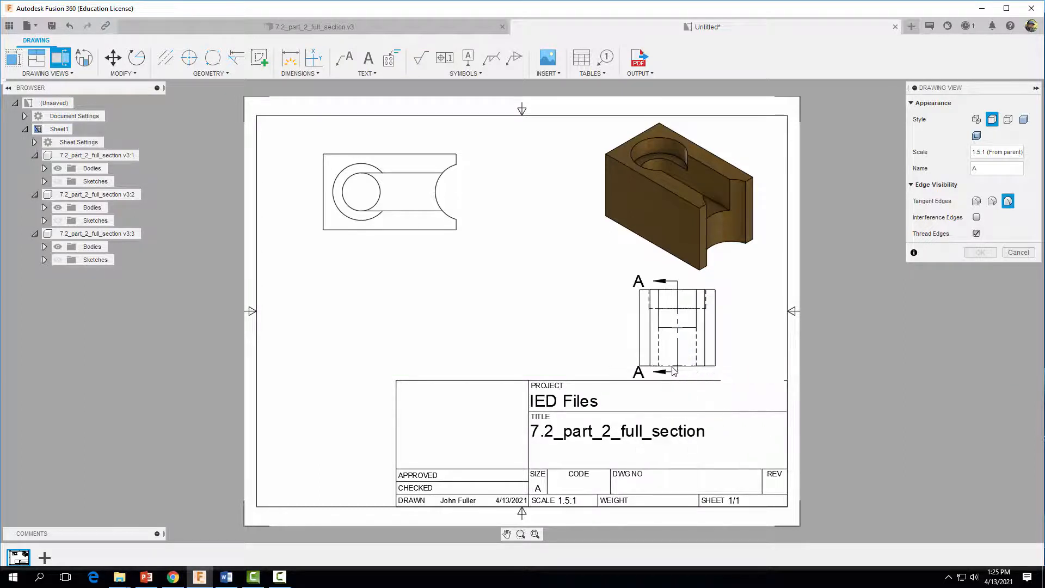
pyautogui.click(383, 355)
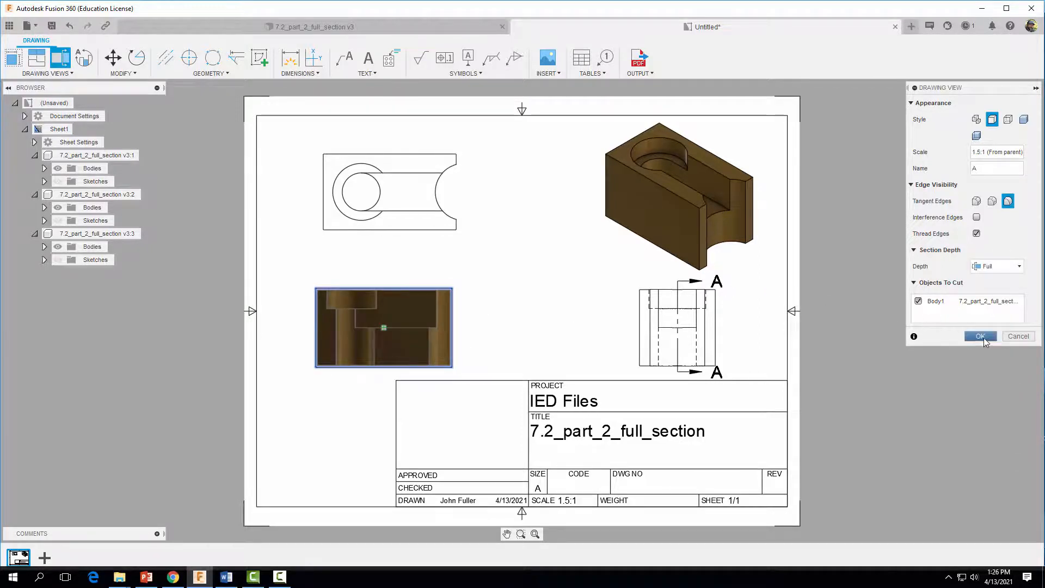
pyautogui.click(979, 336)
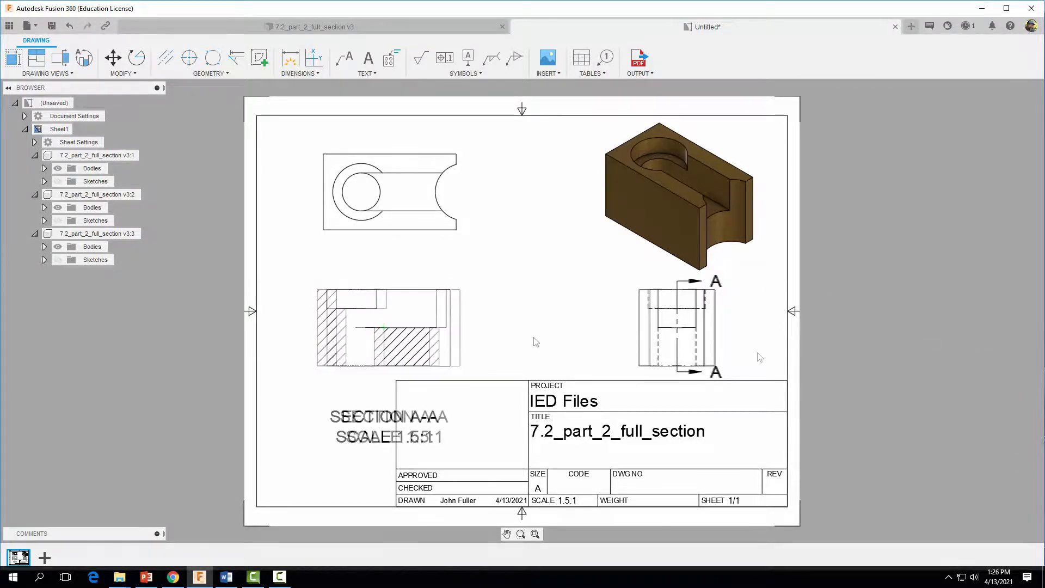
# Move the right view up and closer to the section view, and shift the isometric view slightly upward.
pyautogui.click(707, 338)
pyautogui.click(676, 327)
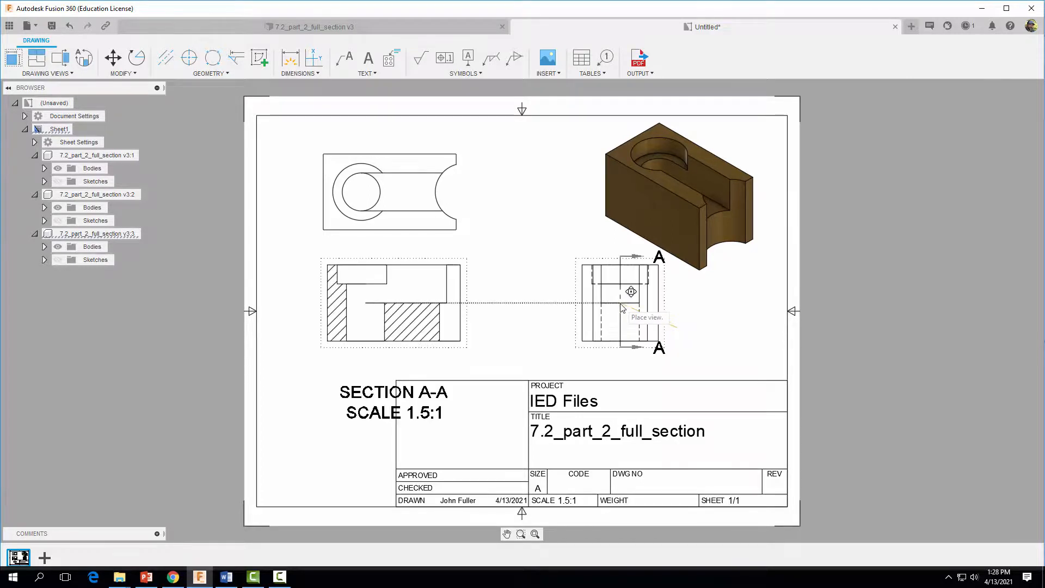
pyautogui.click(621, 305)
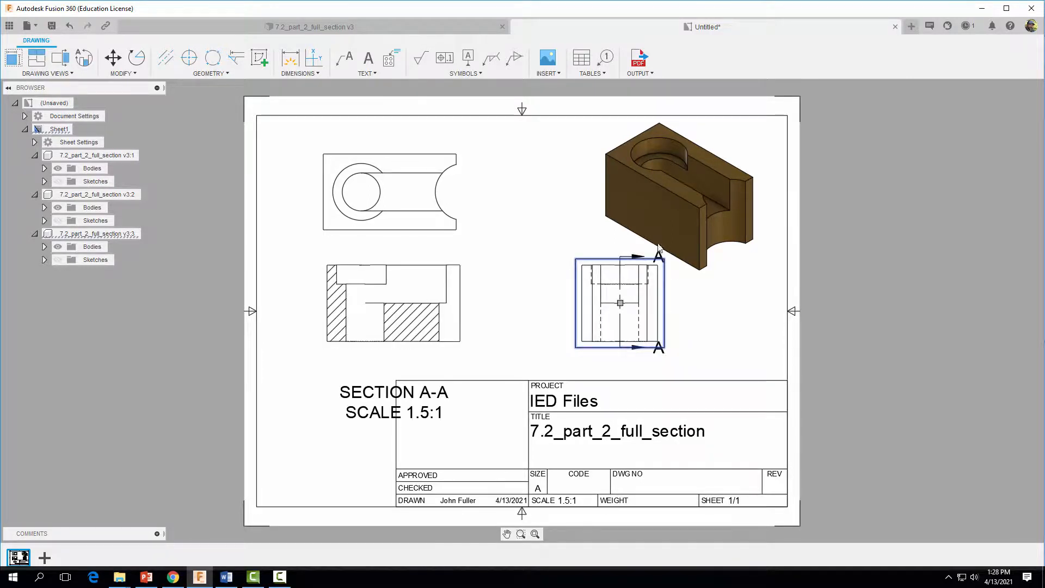
pyautogui.click(681, 197)
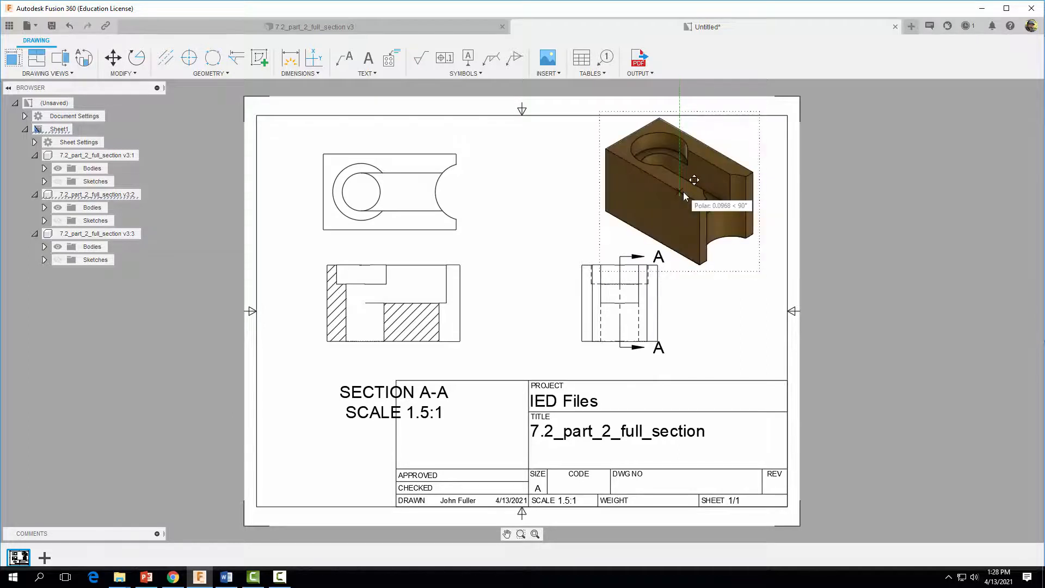
pyautogui.click(684, 193)
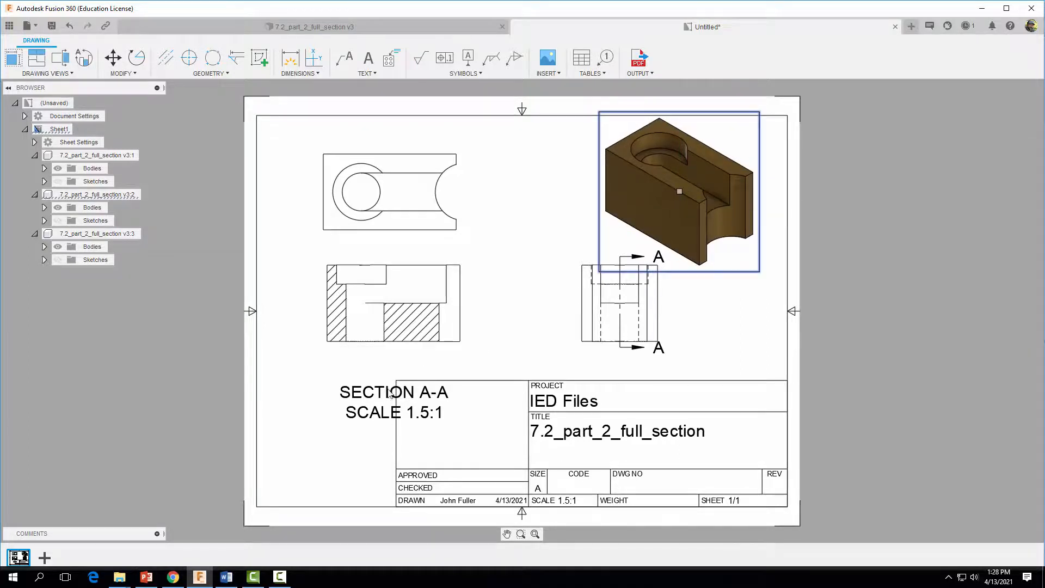
# Move the SECTION A-A / SCALE 1.5:1 label up to just beneath the section view, roughly centered under it.
pyautogui.click(368, 402)
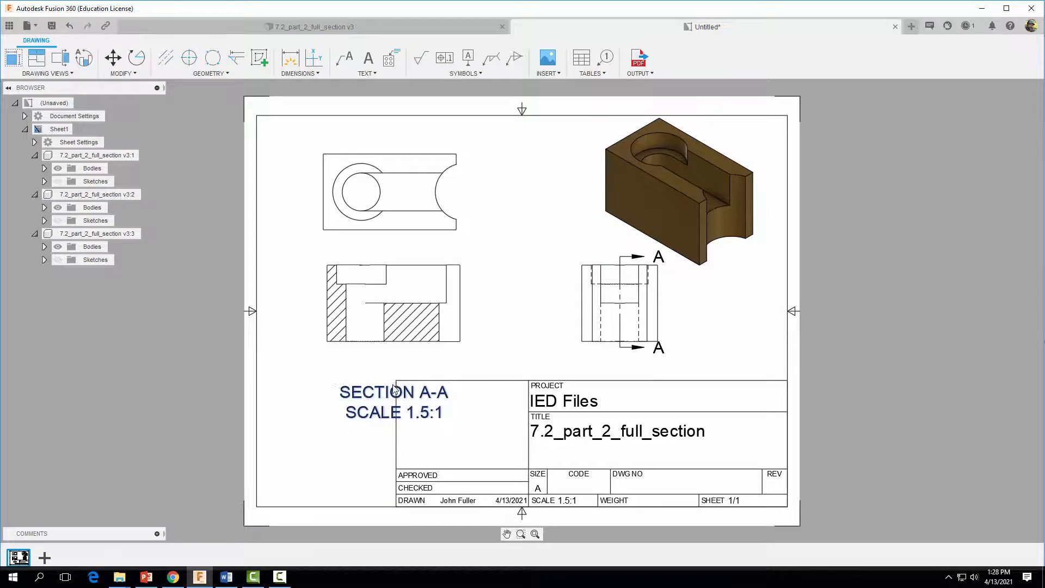
pyautogui.moveTo(394, 387); pyautogui.dragTo(394, 356)
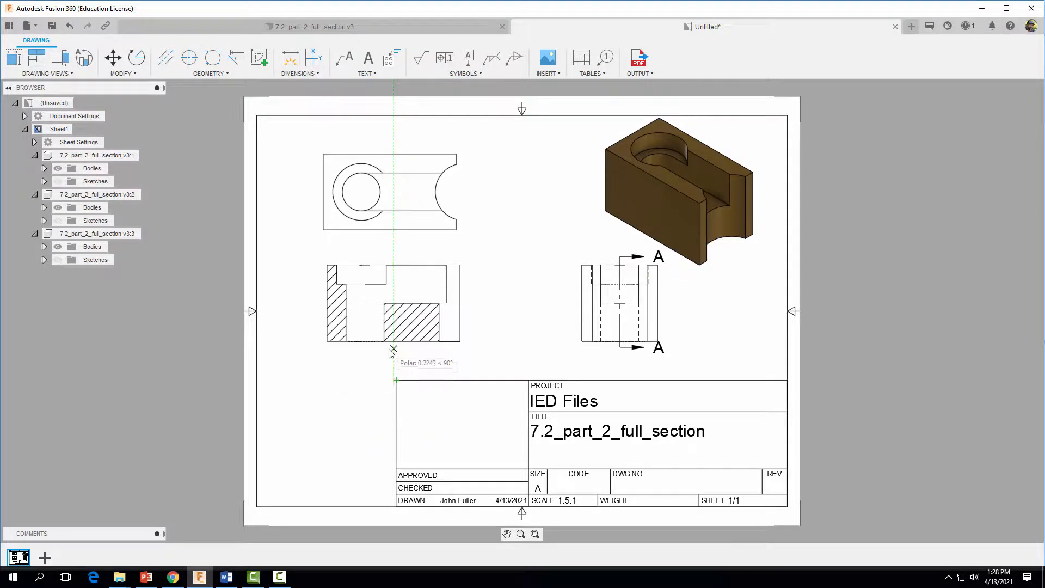
pyautogui.click(389, 345)
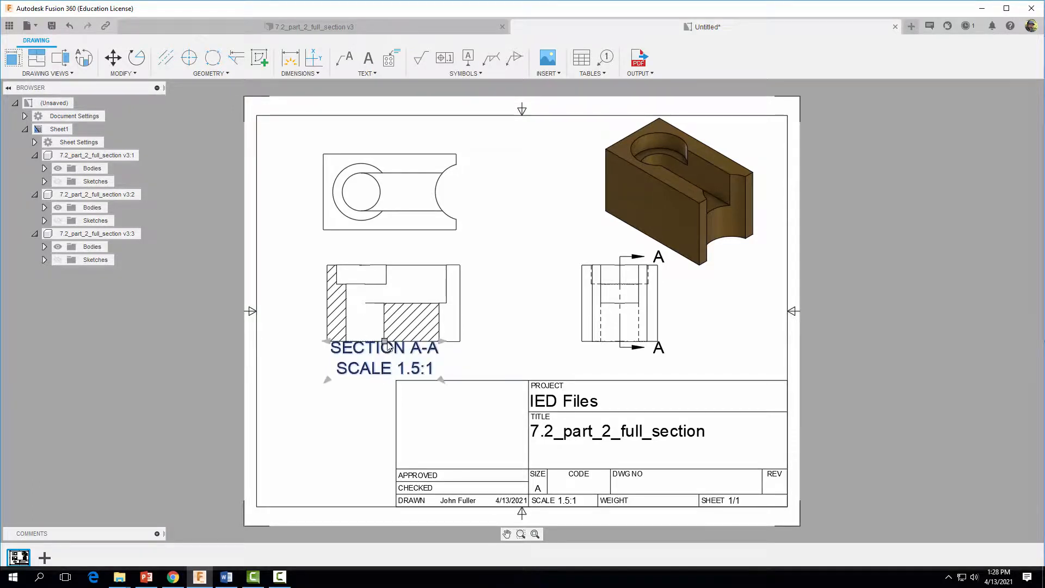
pyautogui.click(387, 342)
pyautogui.press('Escape')
pyautogui.press('Escape')
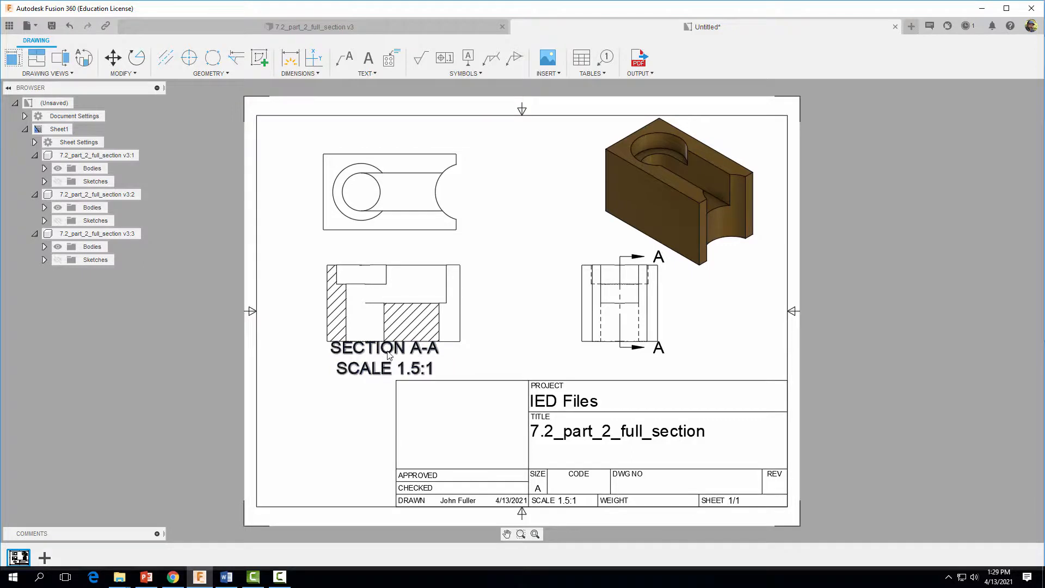
pyautogui.click(388, 348)
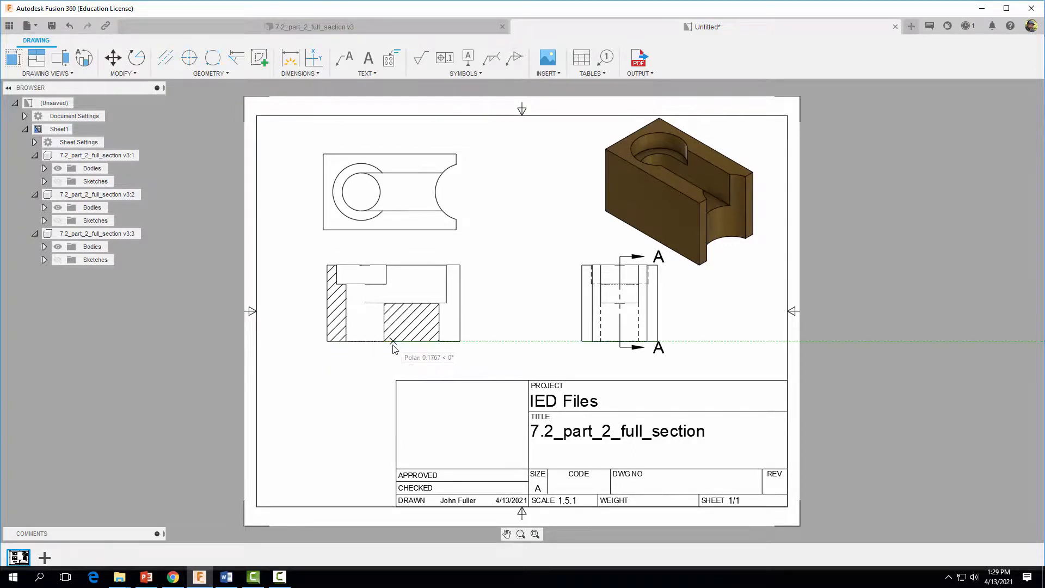
pyautogui.click(394, 349)
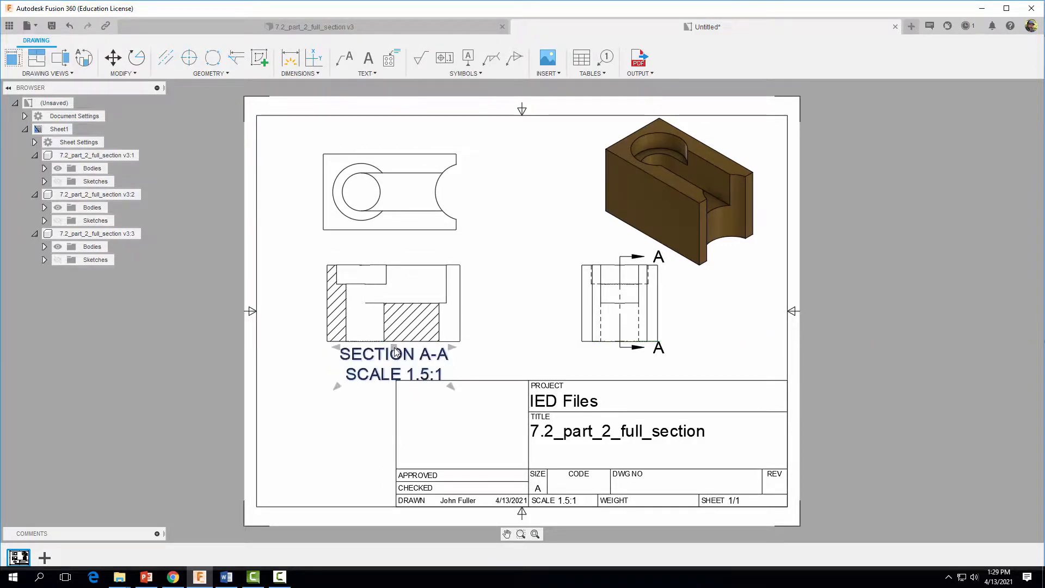
pyautogui.press('Escape')
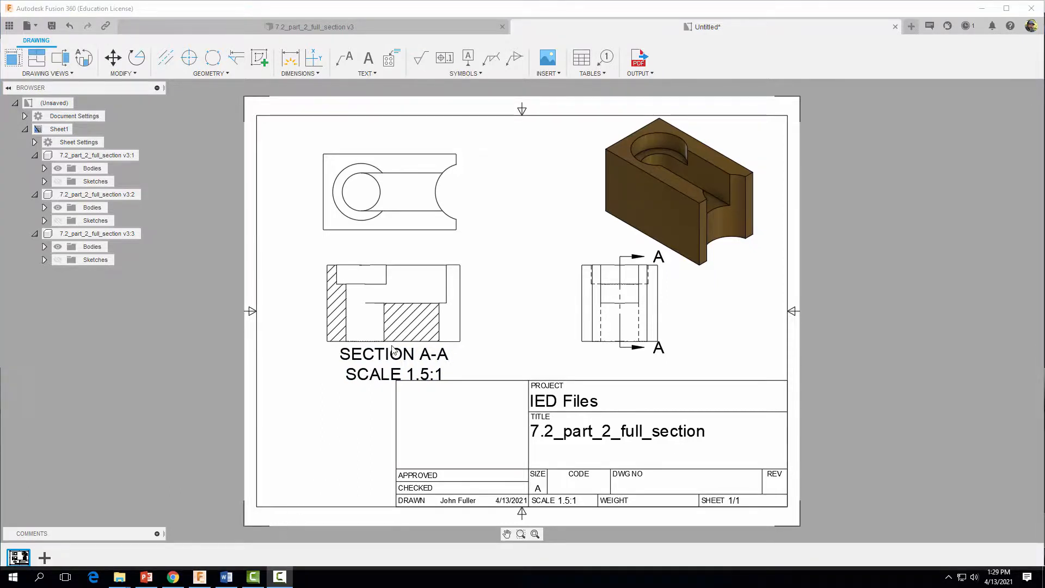
# Nudge the section label slightly upward so it fits between the section view's lower edge and the title block.
pyautogui.scroll(8, 392, 351)
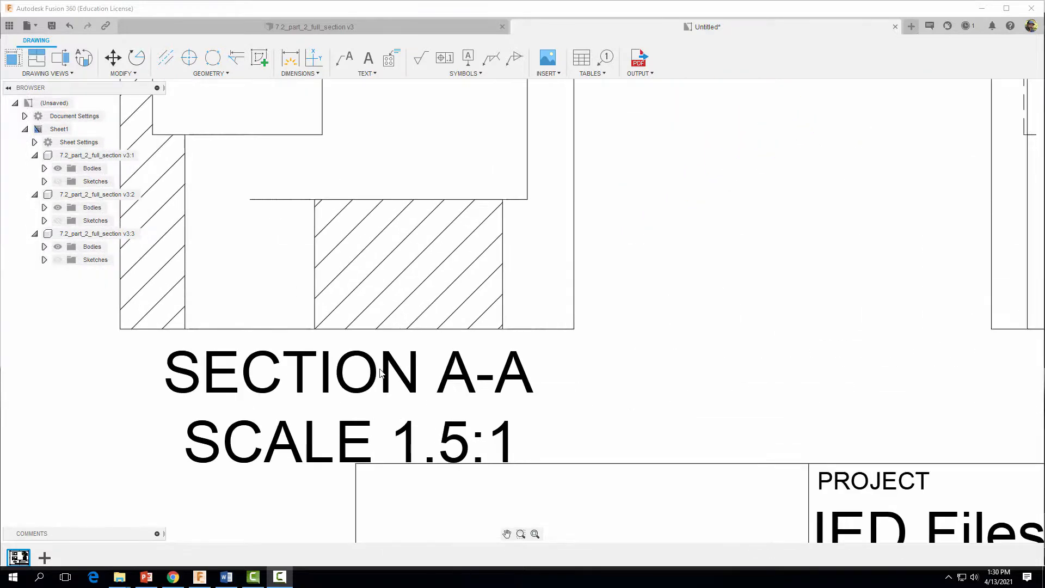
pyautogui.click(381, 372)
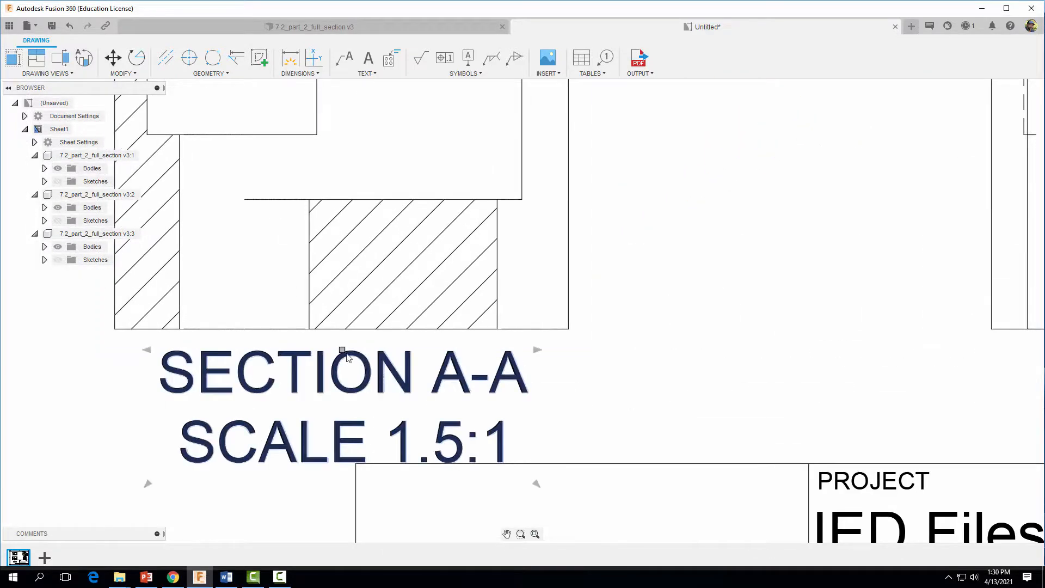
pyautogui.click(342, 350)
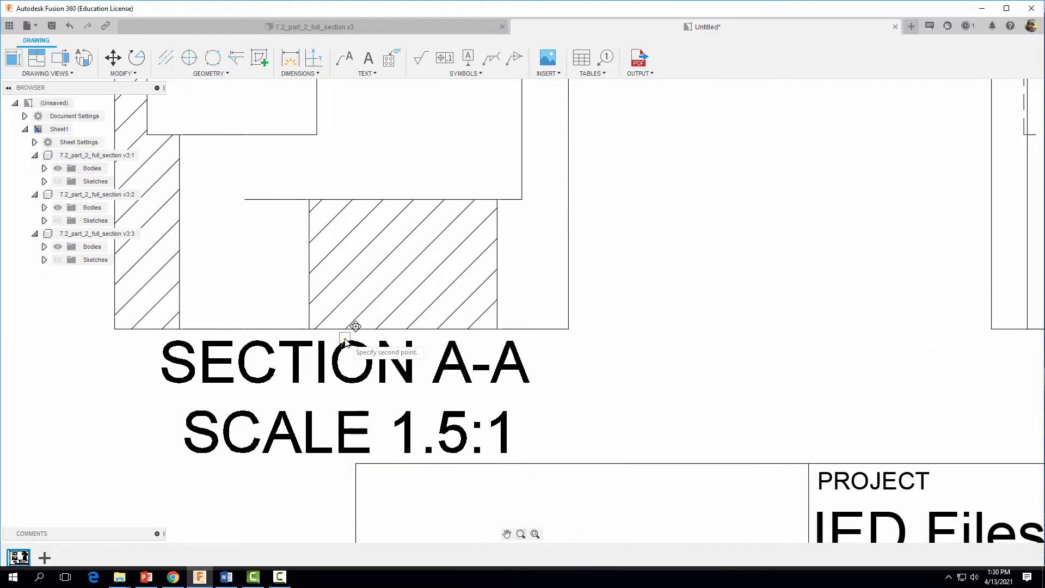
pyautogui.click(346, 337)
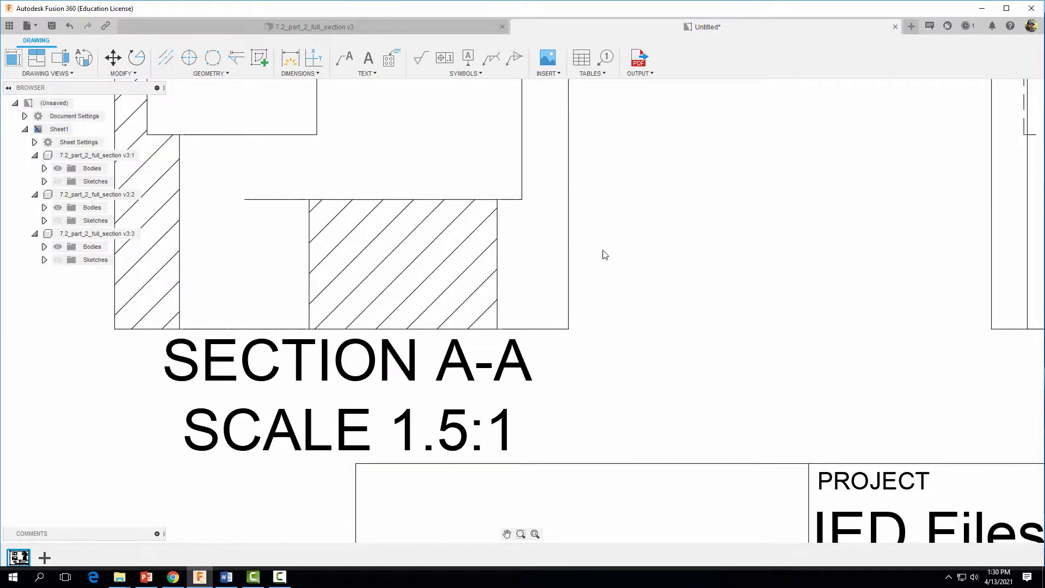
pyautogui.scroll(-5, 604, 252)
pyautogui.scroll(-5, 651, 297)
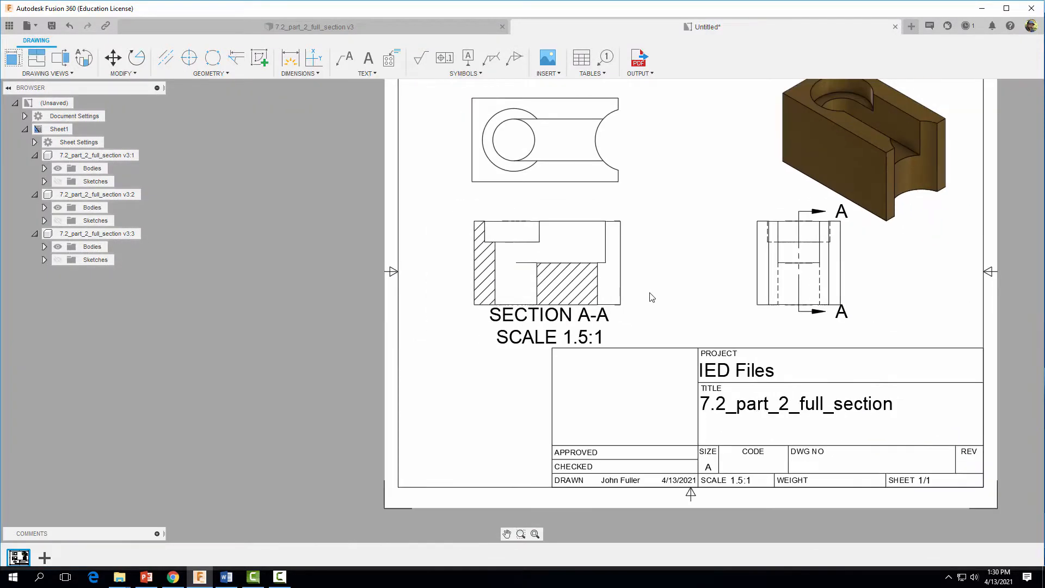